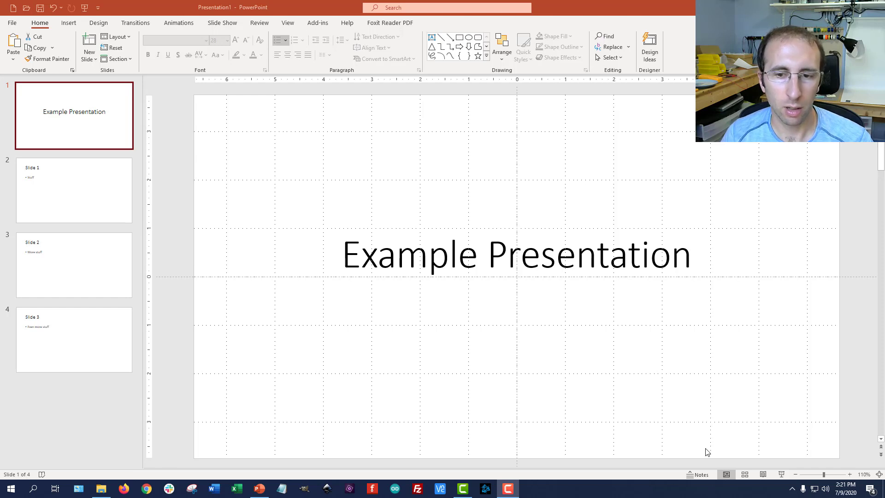
# Step: Start the slide show from the title slide and swap Presenter View with the full-screen slide show
pyautogui.click(782, 474)
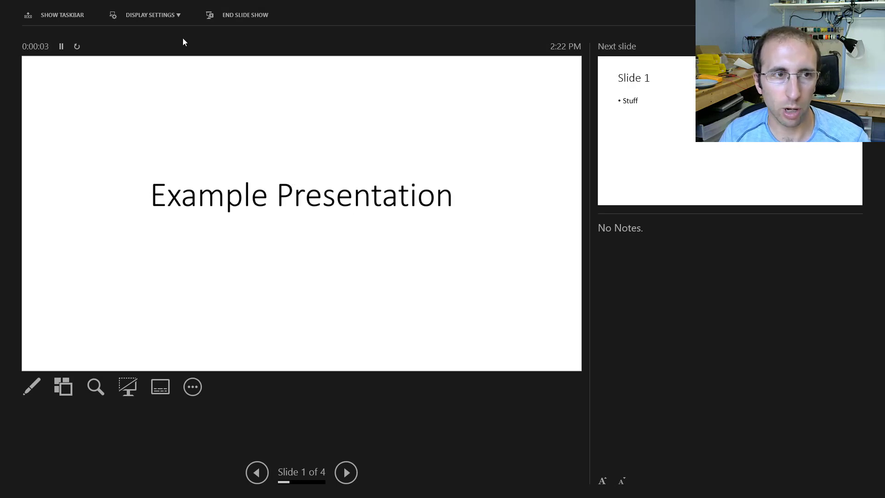
pyautogui.click(171, 16)
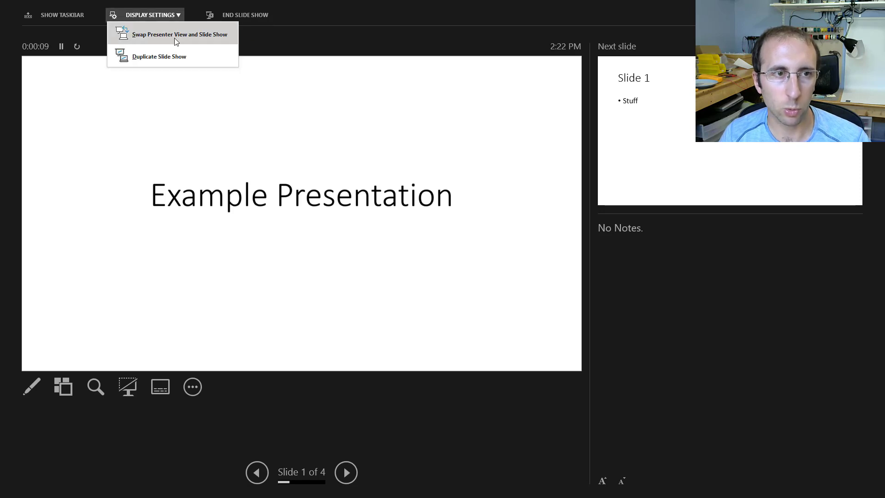
pyautogui.click(175, 39)
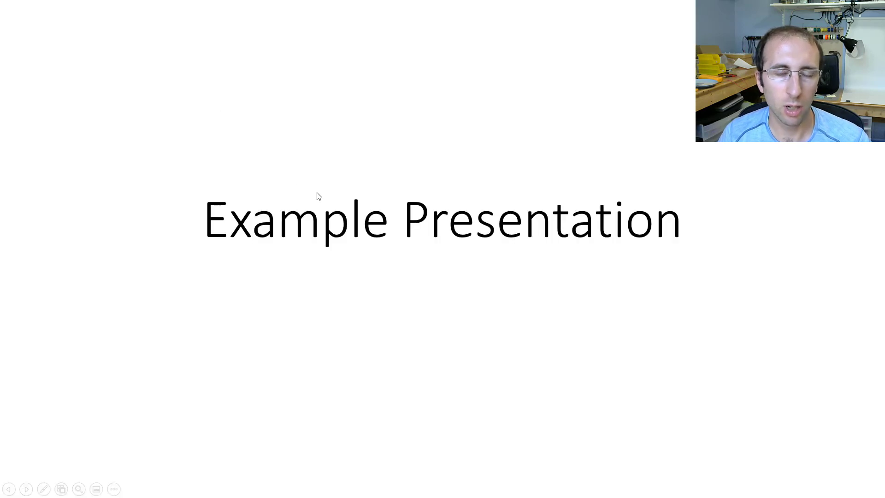
# Step: Advance through the slide show to Slide 3 and end the show
pyautogui.press('Right')
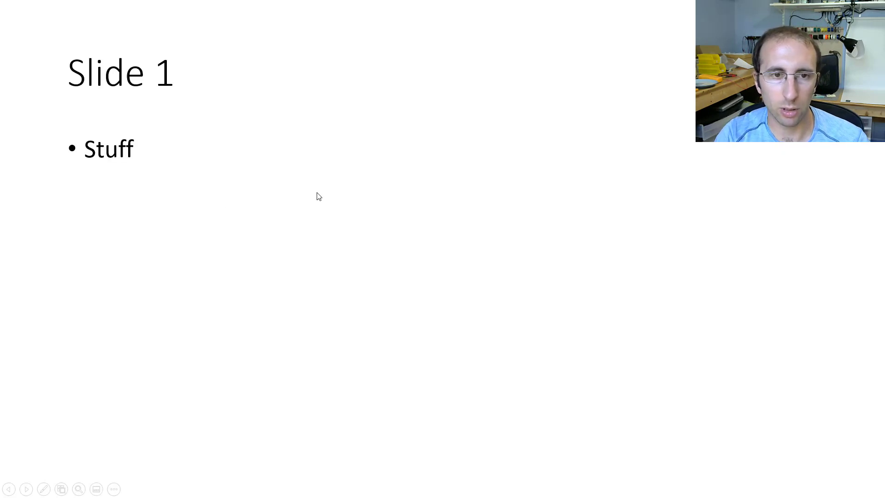
pyautogui.press('Right')
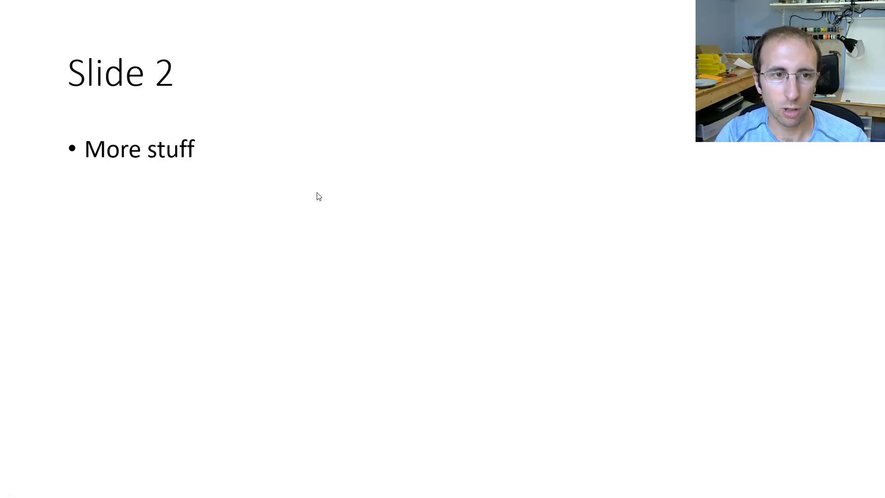
pyautogui.press('Right')
pyautogui.press('Escape')
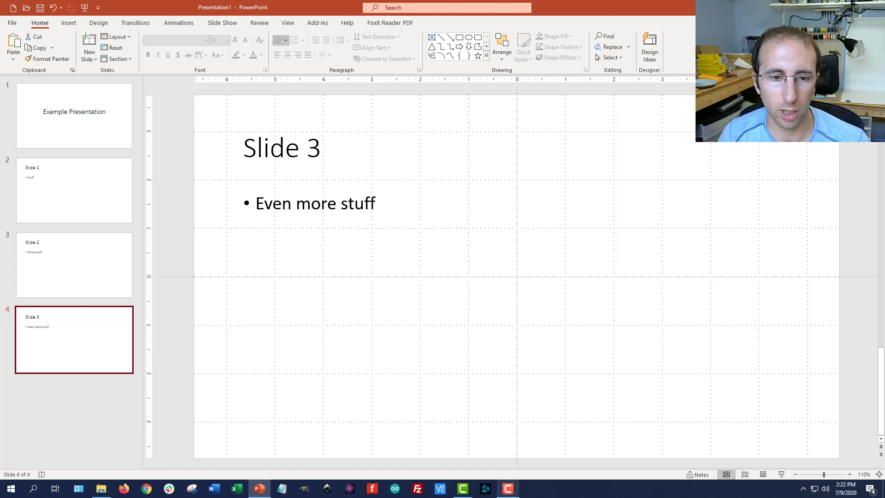
# Step: Bring up the Camtasia recorder window and move it nearer the centre of the slide
pyautogui.click(508, 494)
pyautogui.moveTo(667, 176); pyautogui.dragTo(441, 141)
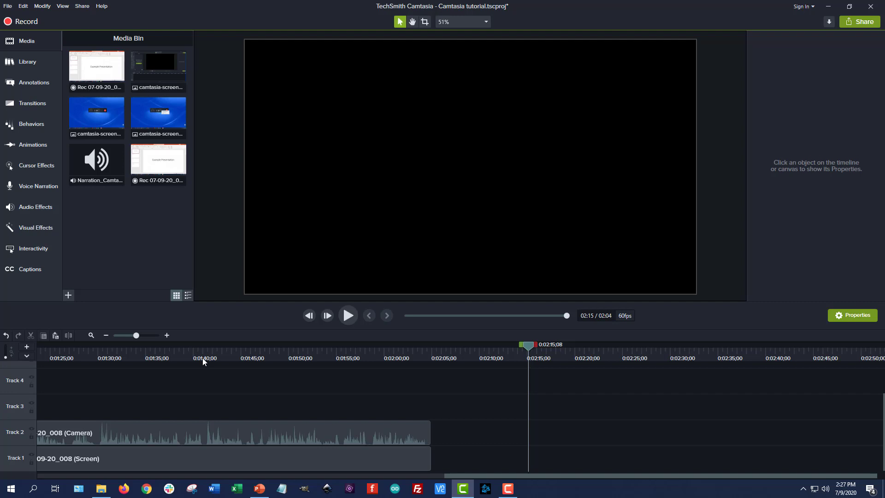
# Step: In the Camtasia editor, add the Rec 07-09-20_008 recording to Tracks 1 and 2 at about 2:08 and preview its opening
pyautogui.moveTo(203, 357); pyautogui.dragTo(233, 350)
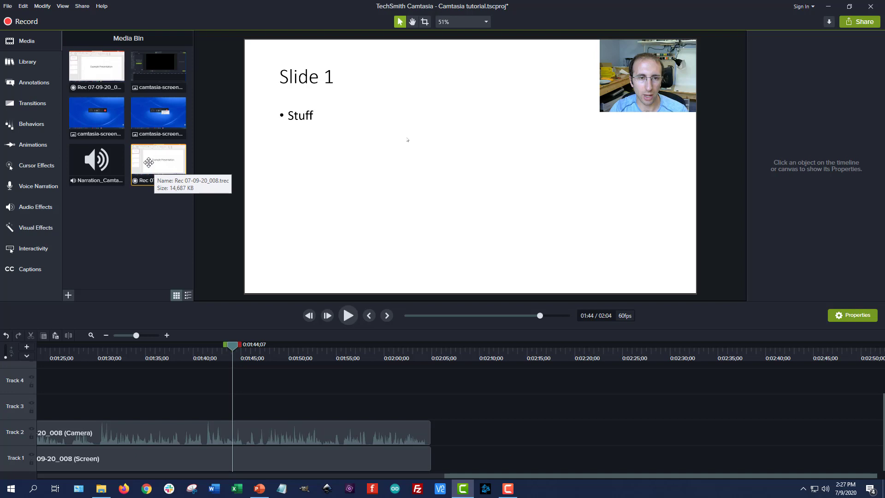
pyautogui.moveTo(152, 165); pyautogui.dragTo(463, 454)
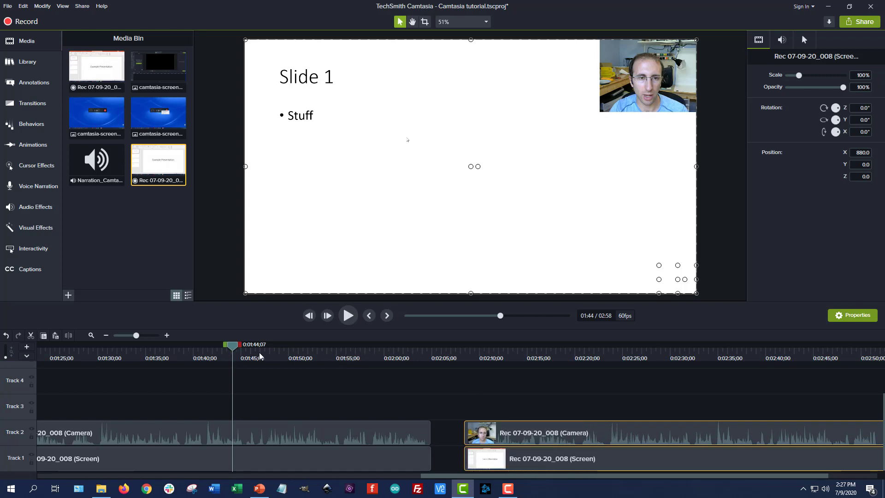
pyautogui.moveTo(235, 349); pyautogui.dragTo(286, 352)
pyautogui.click(516, 358)
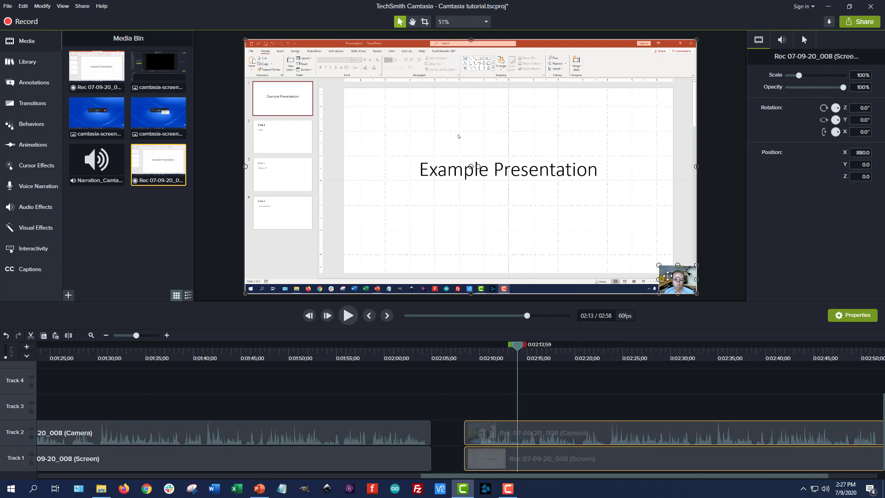
# Step: Scale the newly added clip's webcam video to 70% and place it in the canvas's upper-left corner
pyautogui.click(552, 353)
pyautogui.click(525, 390)
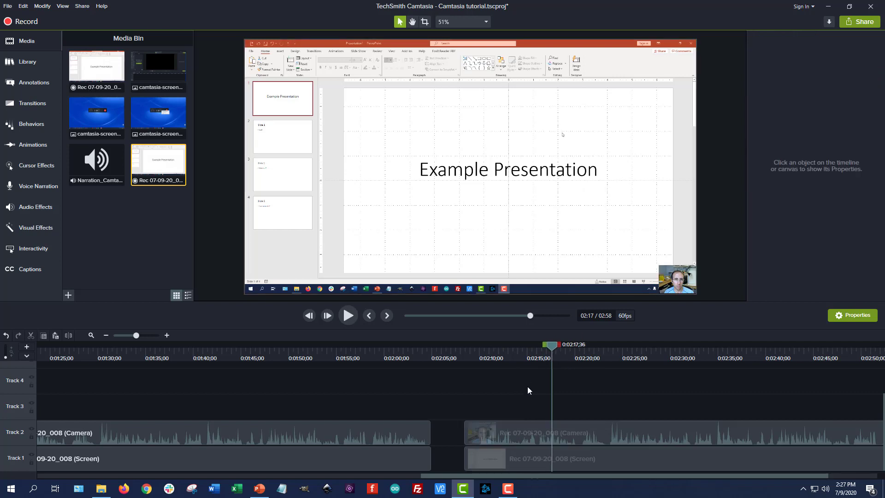
pyautogui.click(669, 278)
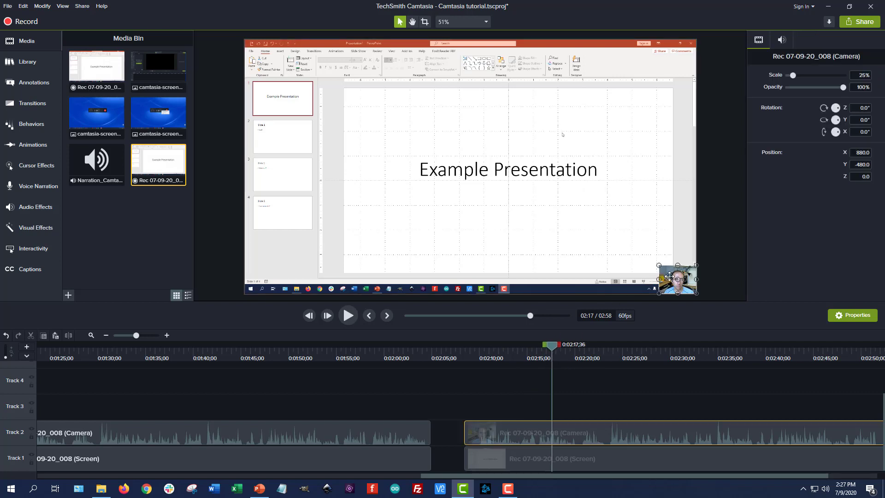
pyautogui.moveTo(662, 268); pyautogui.dragTo(591, 214)
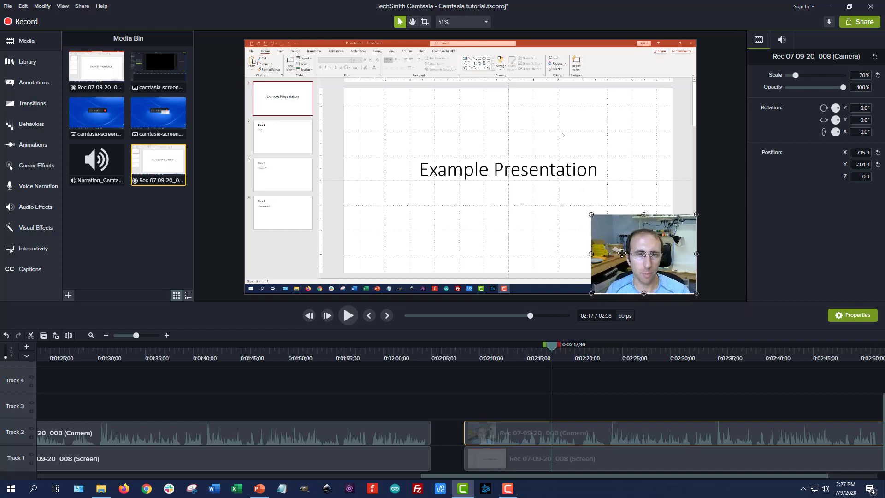
pyautogui.moveTo(620, 249); pyautogui.dragTo(274, 73)
# Step: Split the new recording's camera and screen clips at about 2:34, where the full-screen slide show begins
pyautogui.moveTo(552, 344); pyautogui.dragTo(662, 361)
pyautogui.moveTo(670, 362); pyautogui.dragTo(692, 367)
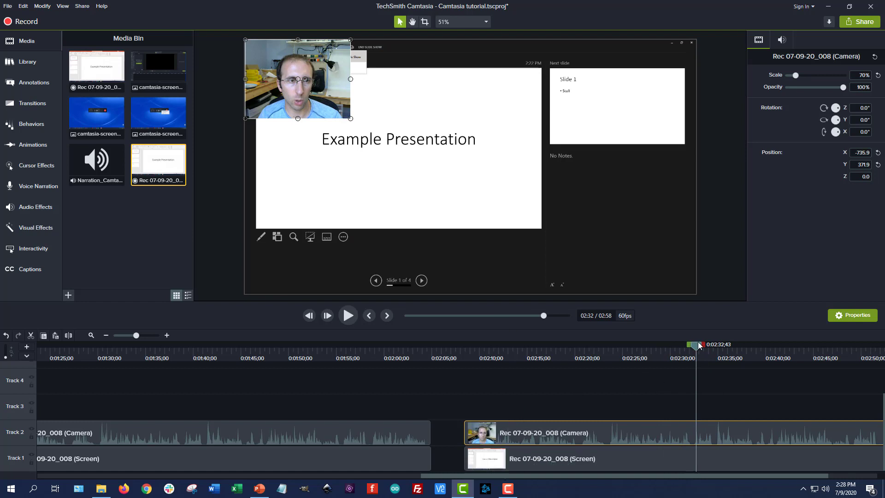
pyautogui.moveTo(696, 348); pyautogui.dragTo(530, 361)
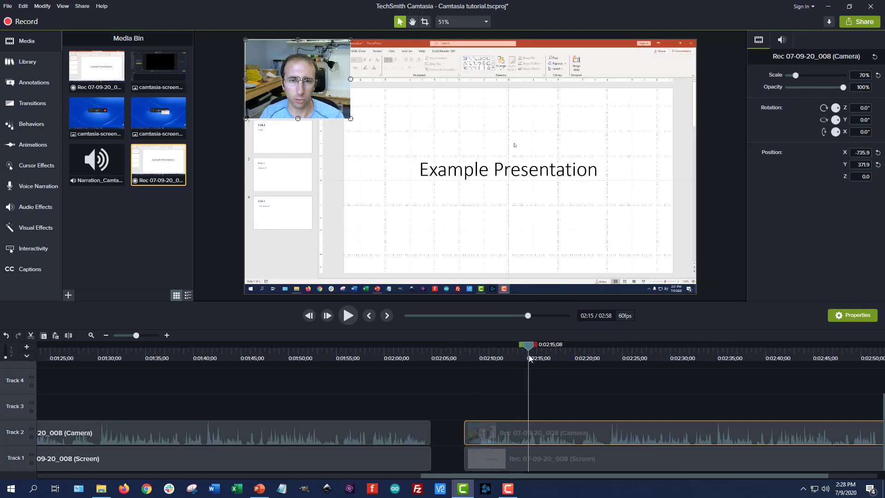
pyautogui.moveTo(529, 349); pyautogui.dragTo(714, 349)
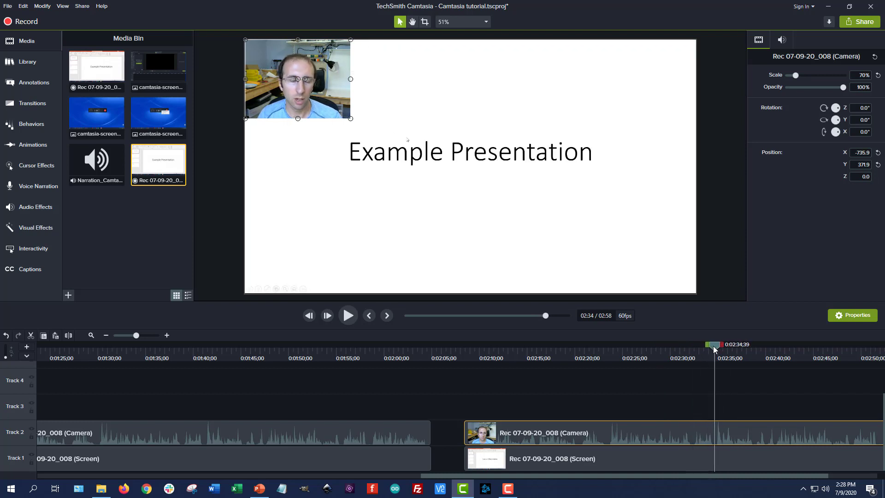
pyautogui.click(68, 336)
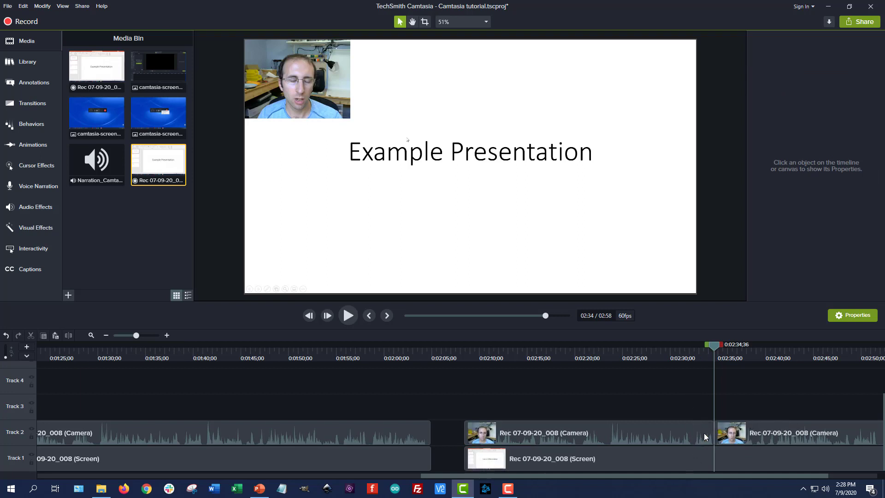
pyautogui.click(701, 460)
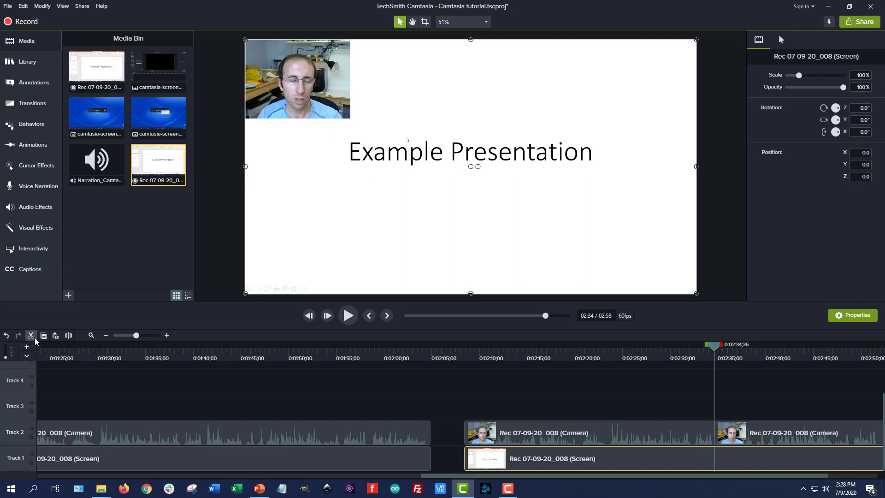
pyautogui.click(68, 335)
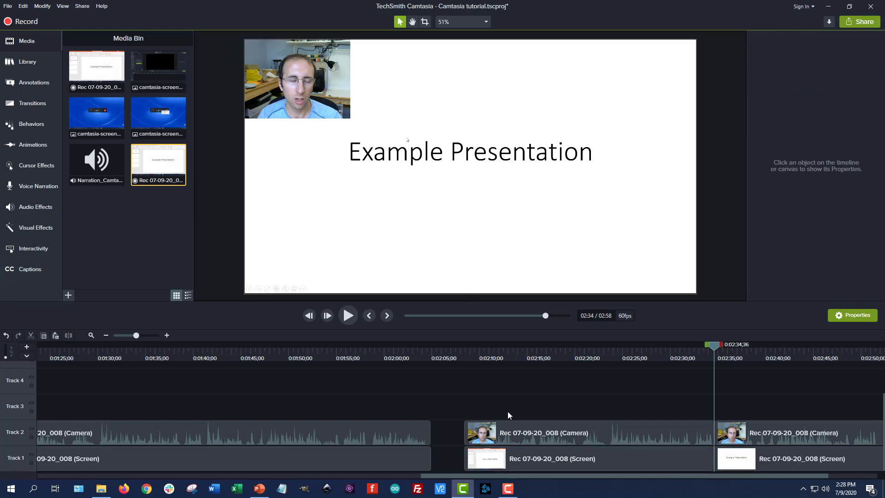
# Step: Delete the camera and screen segments that precede the split at about 2:34
pyautogui.click(665, 429)
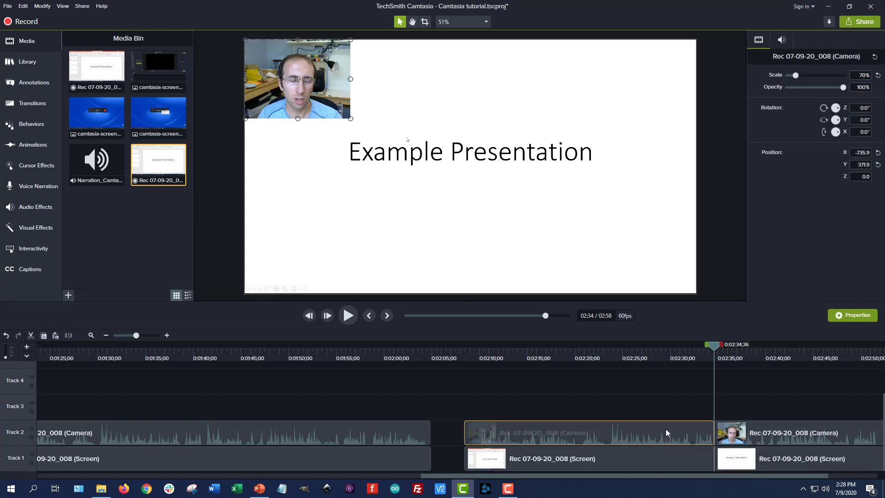
pyautogui.press('Delete')
pyautogui.click(672, 454)
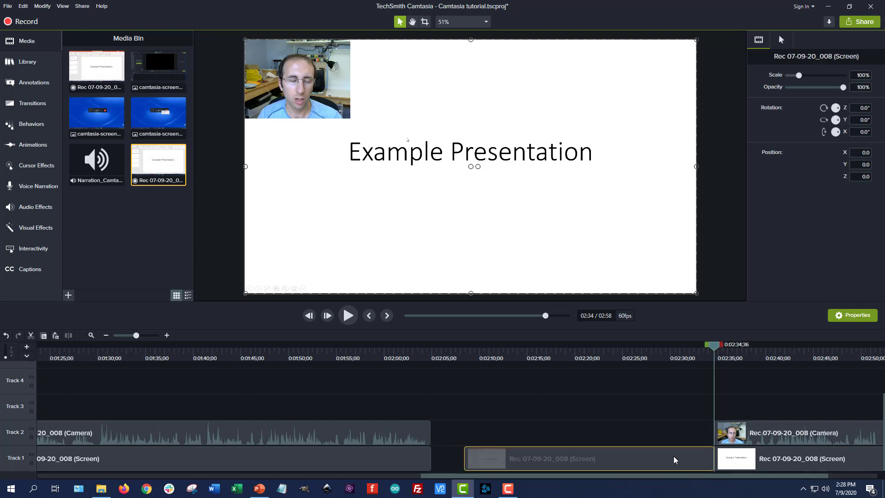
pyautogui.press('Delete')
# Step: Undo the segment deletions and the splits of the camera and screen clips
pyautogui.moveTo(714, 345)
pyautogui.mouseDown()
pyautogui.moveTo(692, 342)
pyautogui.moveTo(728, 346)
pyautogui.moveTo(708, 347)
pyautogui.mouseUp()
pyautogui.hotkey('ctrl', 'z')
pyautogui.hotkey('ctrl', 'z')
pyautogui.hotkey('ctrl', 'z')
pyautogui.hotkey('ctrl', 'z')
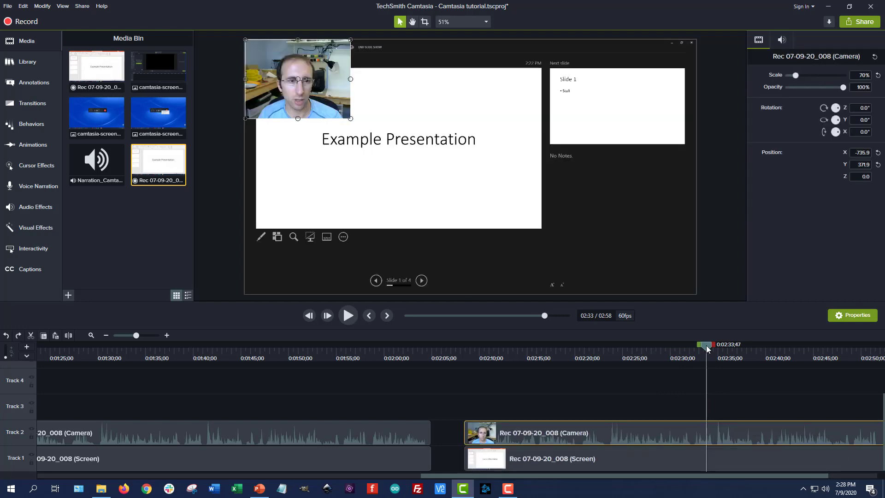
# Step: Select the range from about 2:08 to 2:34 across the tracks and cut it from the timeline
pyautogui.moveTo(708, 349); pyautogui.dragTo(716, 348)
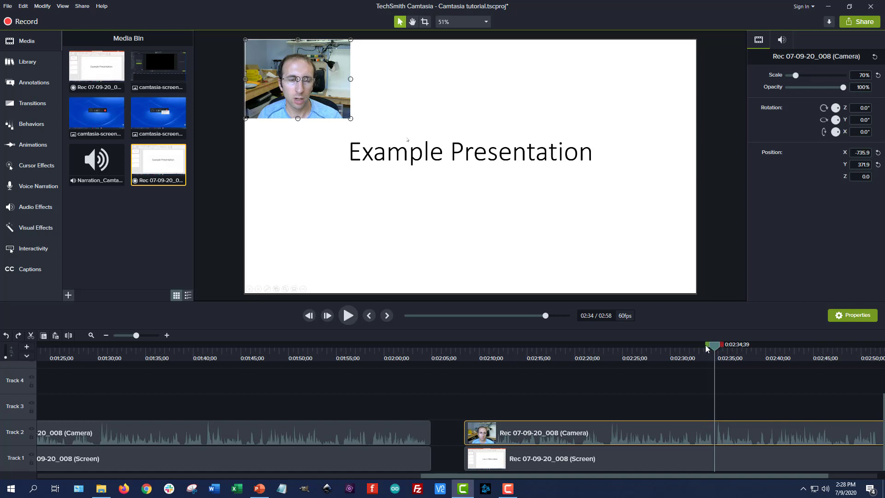
pyautogui.moveTo(708, 348); pyautogui.dragTo(451, 345)
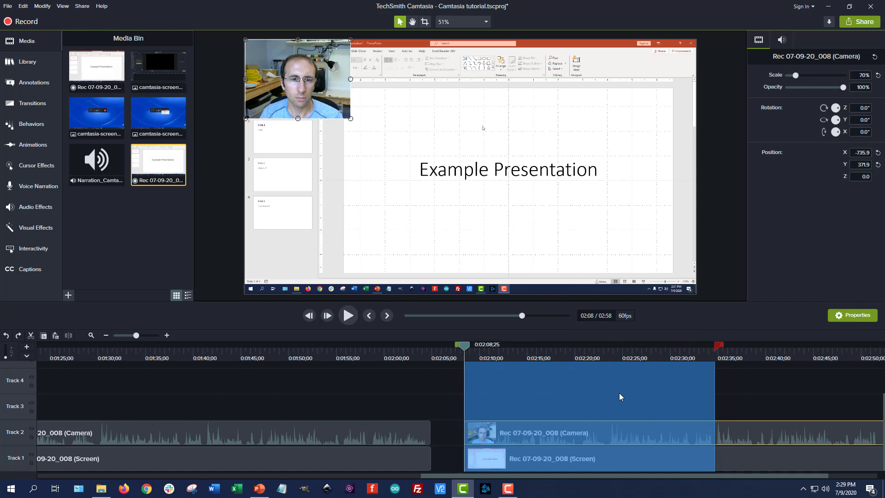
pyautogui.click(29, 338)
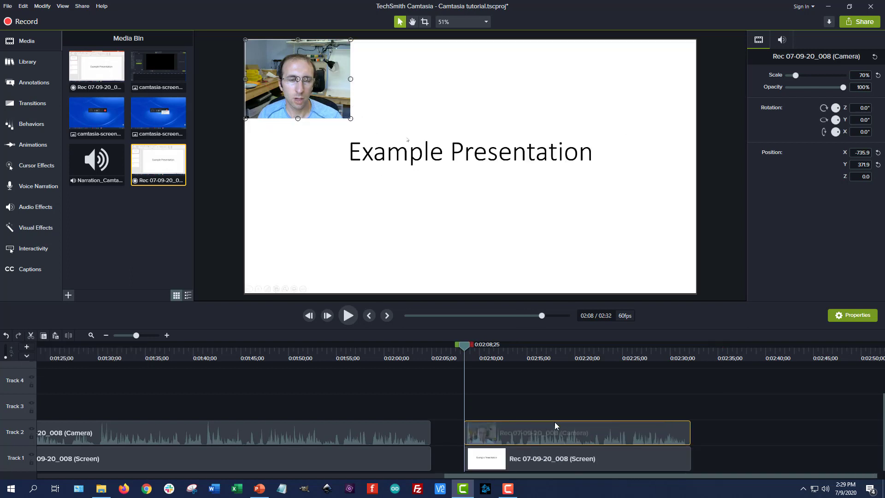
# Step: Scrub through the trimmed recording and cut the short range from about 2:18 to 2:20 across the tracks
pyautogui.moveTo(464, 347); pyautogui.dragTo(613, 351)
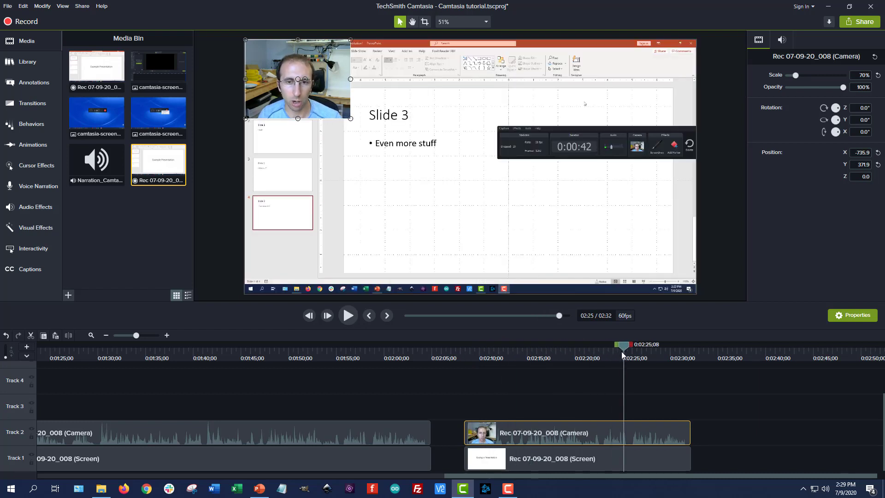
pyautogui.moveTo(466, 357); pyautogui.dragTo(521, 360)
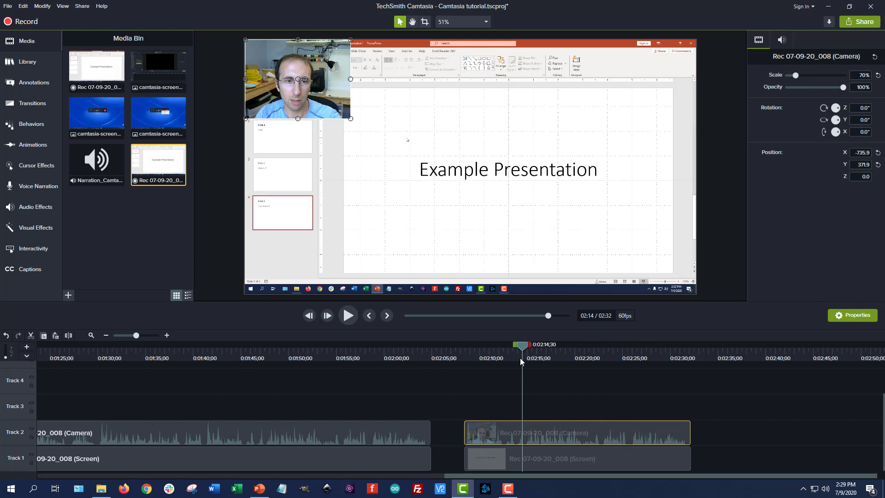
pyautogui.moveTo(521, 346); pyautogui.dragTo(583, 348)
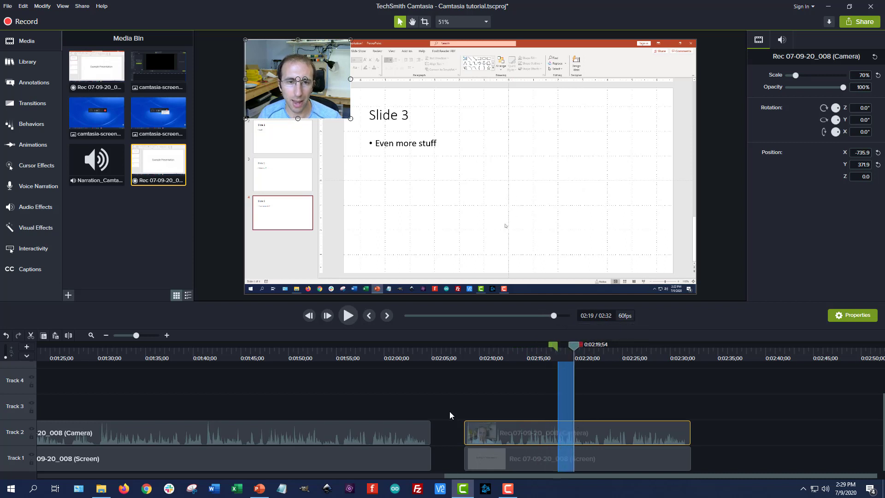
pyautogui.click(31, 335)
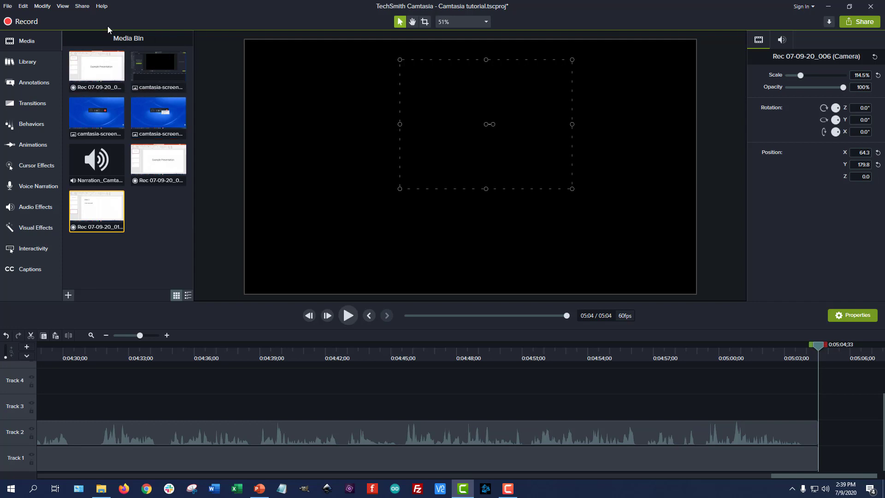
# Step: Import RoboBeeHoney.jpg from the Pictures folder in File Explorer into Camtasia's Media Bin
pyautogui.click(101, 488)
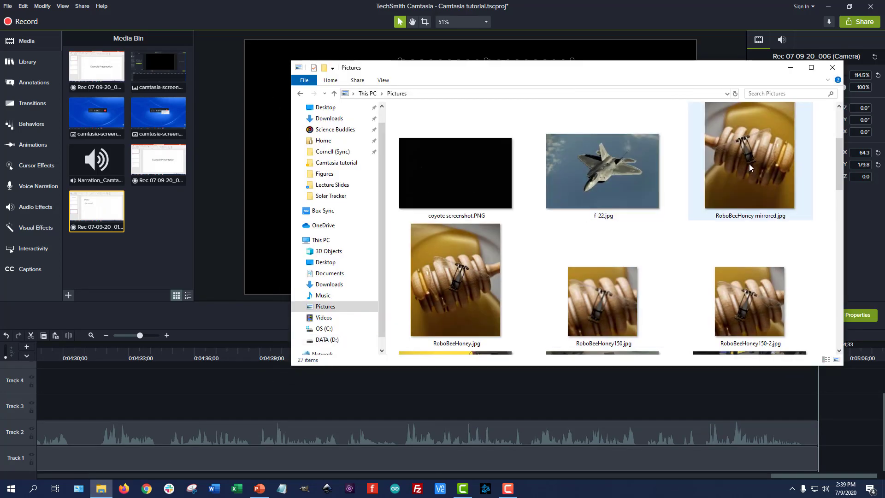
pyautogui.moveTo(460, 289); pyautogui.dragTo(158, 236)
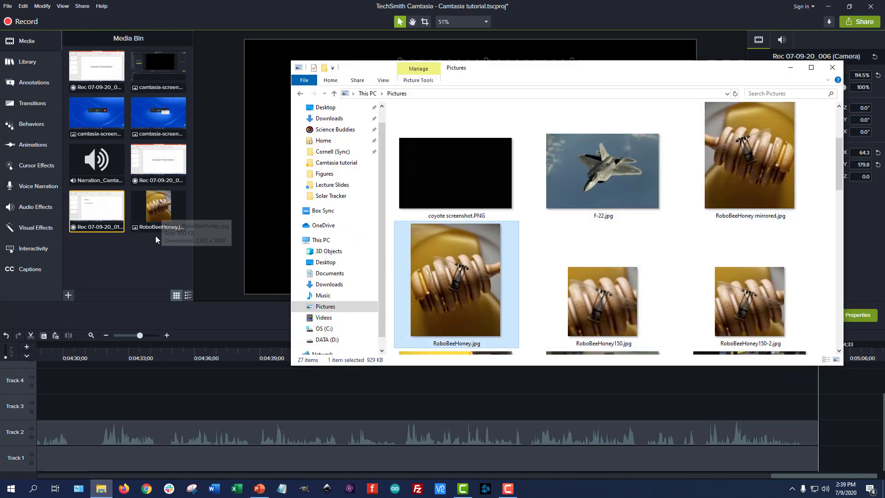
pyautogui.click(265, 3)
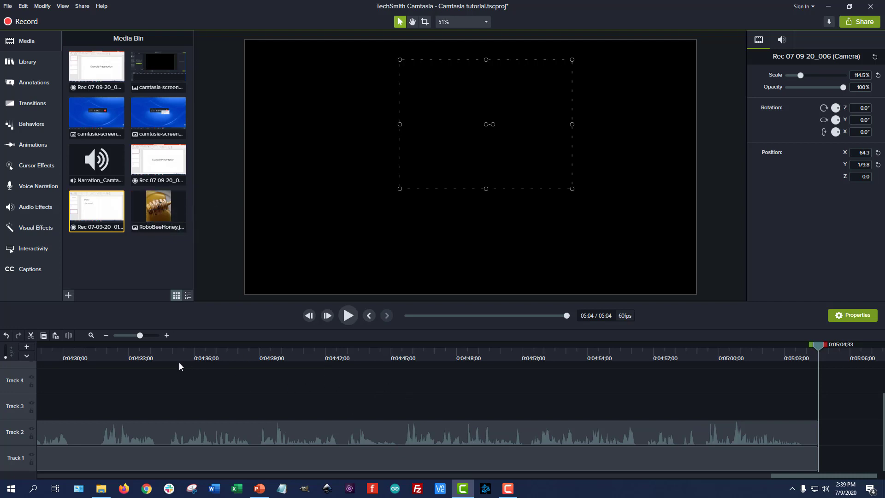
# Step: Place the RoboBeeHoney image on Track 3 above the last recording at about 3:51 and show that frame
pyautogui.click(106, 335)
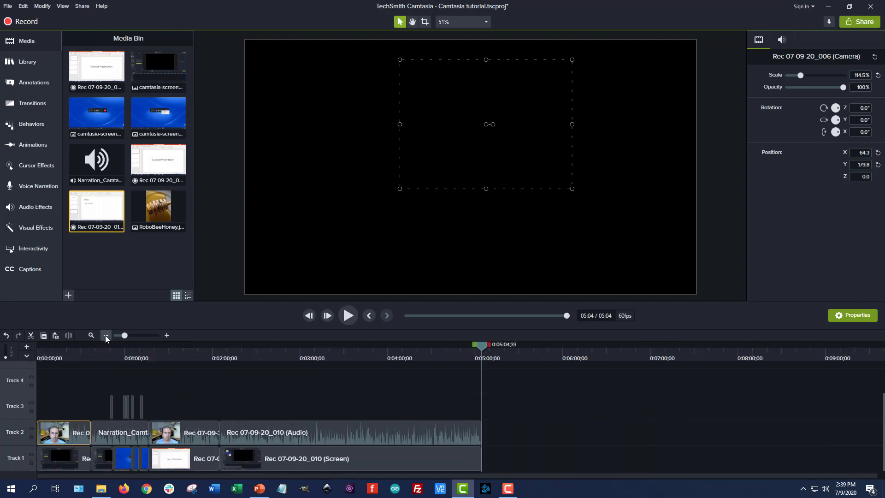
pyautogui.moveTo(158, 208); pyautogui.dragTo(420, 418)
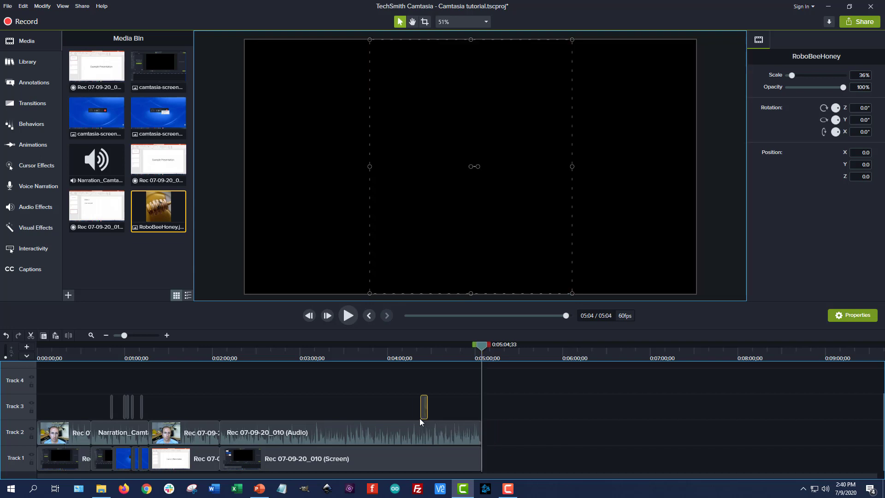
pyautogui.moveTo(365, 351); pyautogui.dragTo(374, 353)
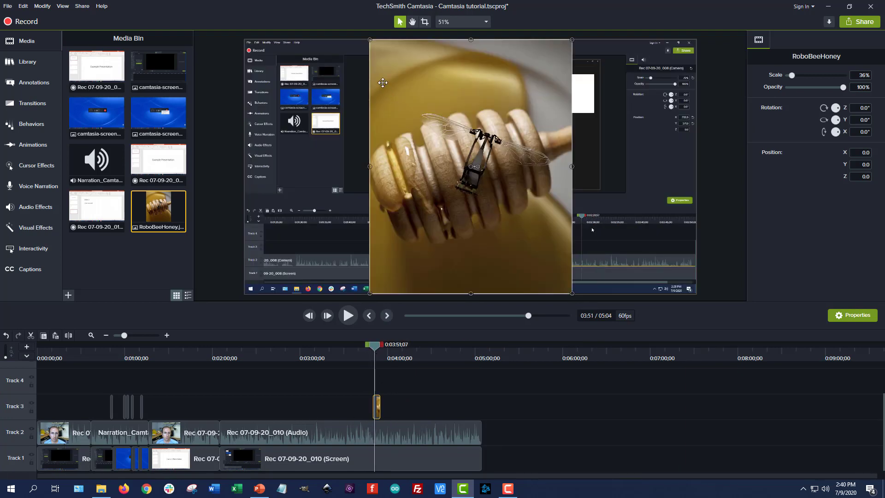
# Step: Scale the RoboBeeHoney image down to 18% and move it on the canvas to about X 325, Y 0
pyautogui.moveTo(369, 40); pyautogui.dragTo(471, 166)
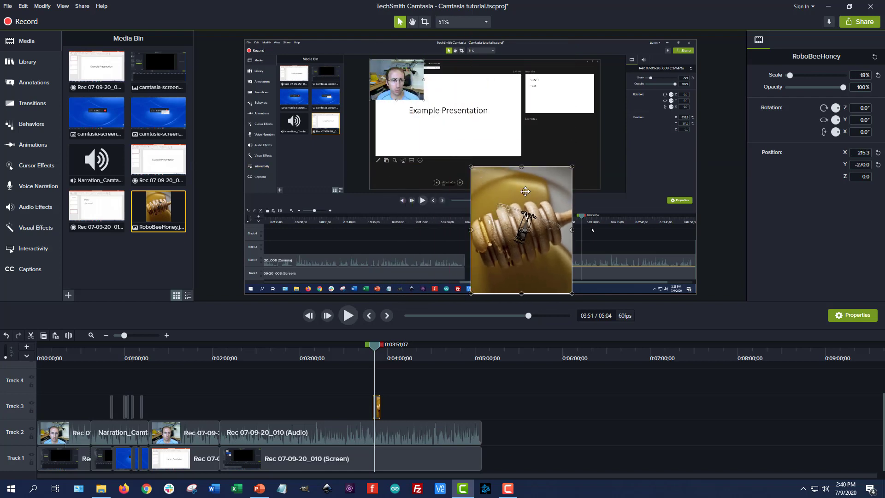
pyautogui.moveTo(526, 191); pyautogui.dragTo(551, 128)
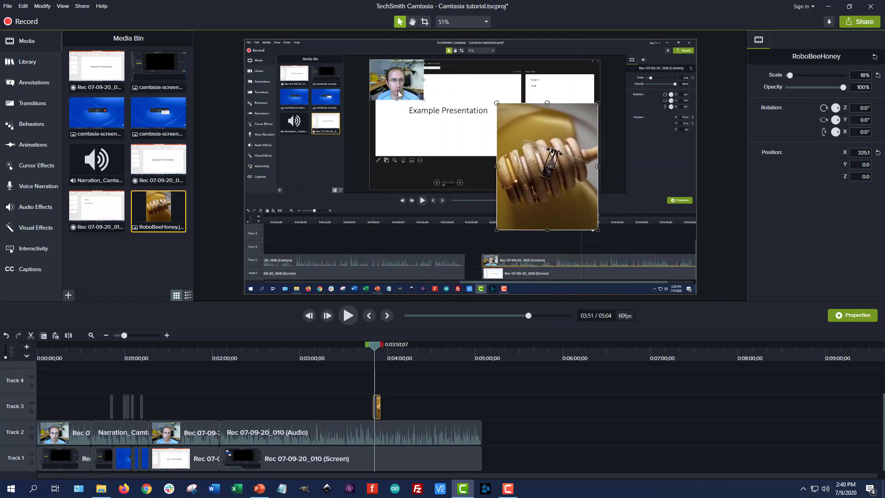
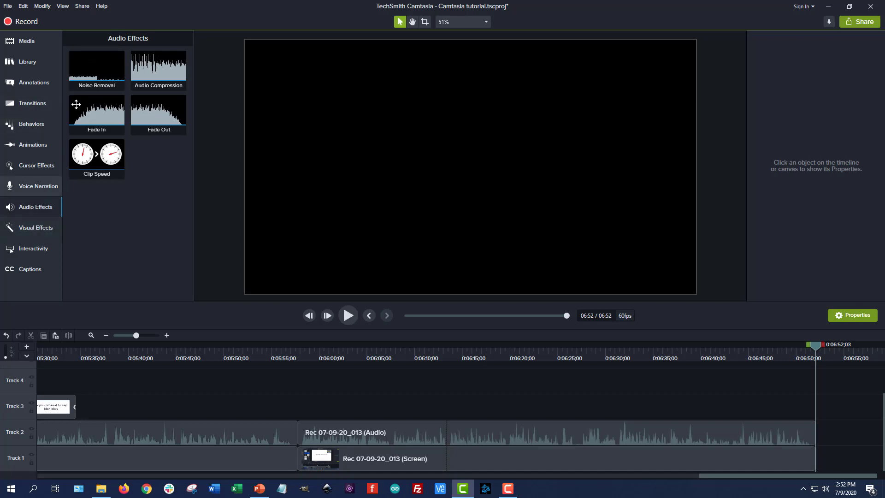
# Step: Try the Noise Removal effect on the Rec 07-09-20_013 audio clip and remove it again
pyautogui.moveTo(97, 68); pyautogui.dragTo(472, 434)
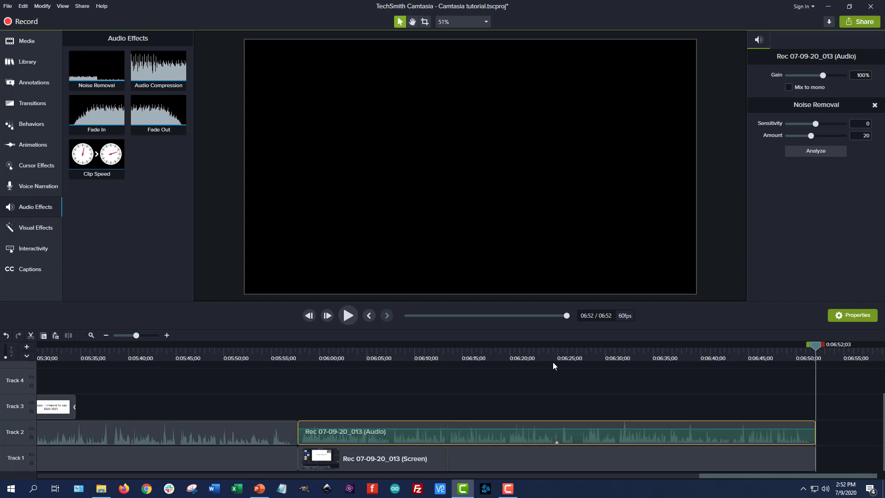
pyautogui.click(875, 106)
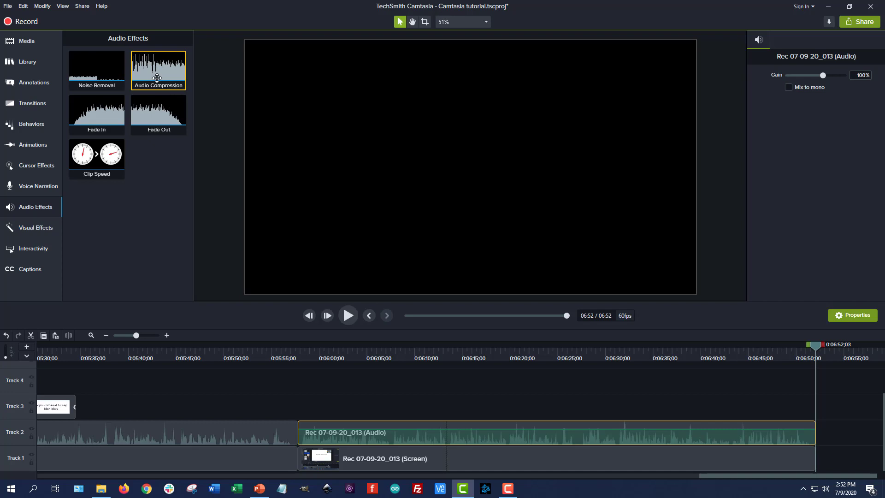
# Step: Apply Audio Compression to the Rec 07-09-20_013 audio clip with the volume variation set to Medium
pyautogui.moveTo(157, 77); pyautogui.dragTo(575, 440)
pyautogui.moveTo(162, 74); pyautogui.dragTo(455, 428)
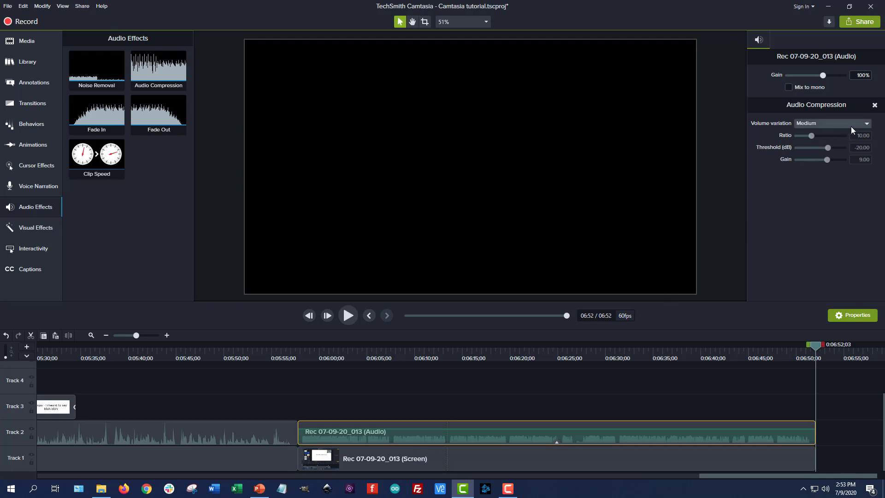
pyautogui.click(863, 124)
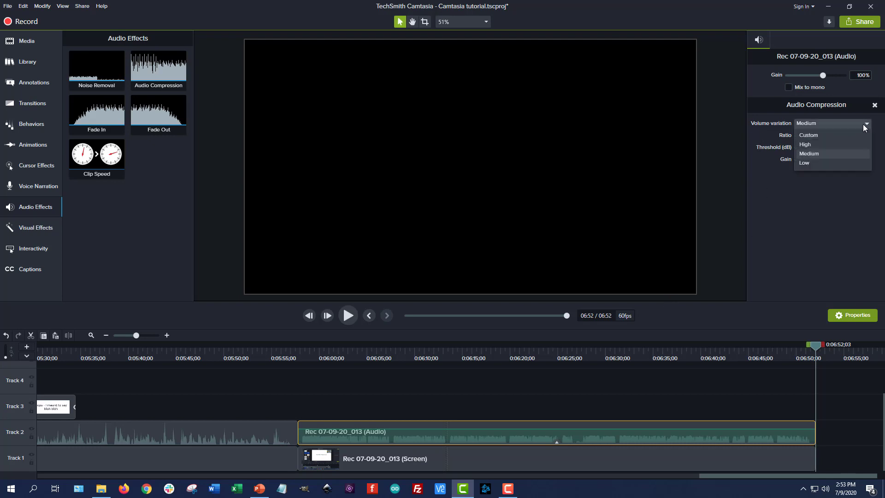
pyautogui.click(826, 153)
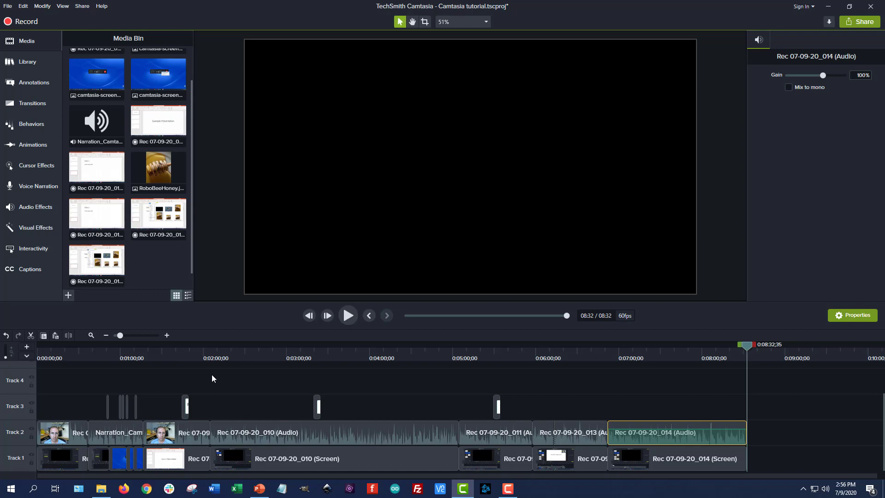
# Step: Scrub the finished timeline from about 0:45 to 1:57 and return to the webcam presentation frame at about 1:23
pyautogui.click(100, 356)
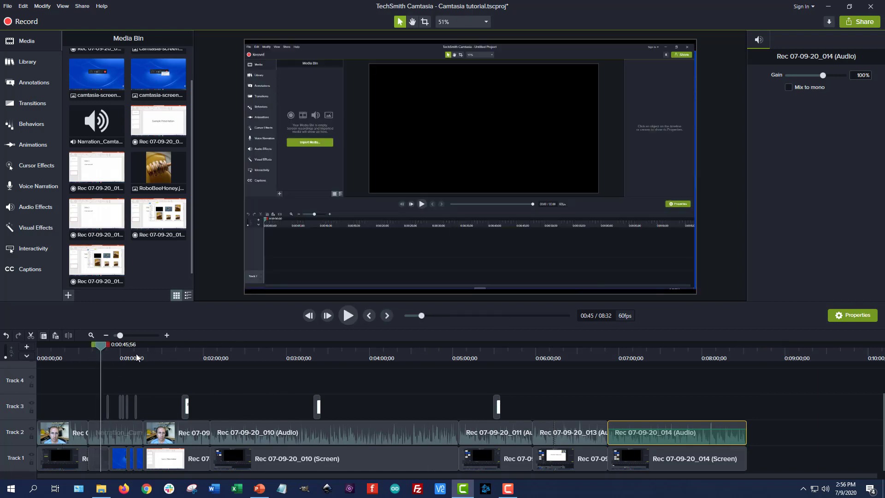
pyautogui.moveTo(137, 353); pyautogui.dragTo(199, 358)
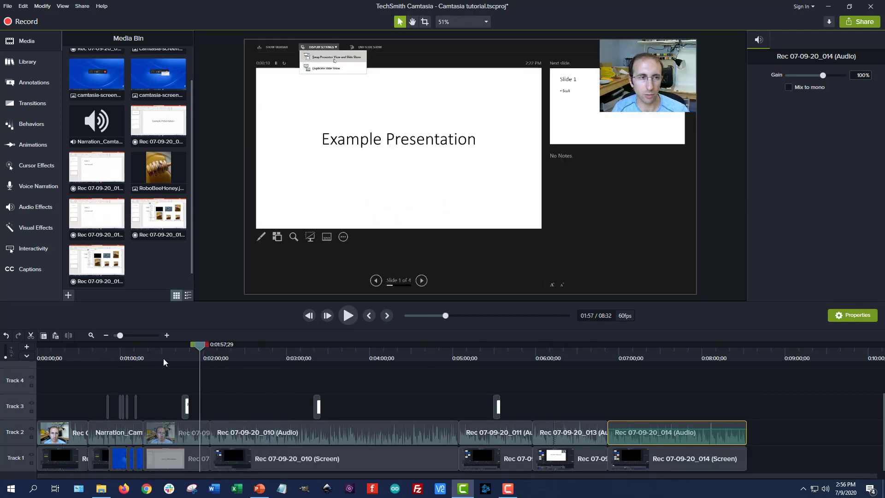
pyautogui.click(152, 358)
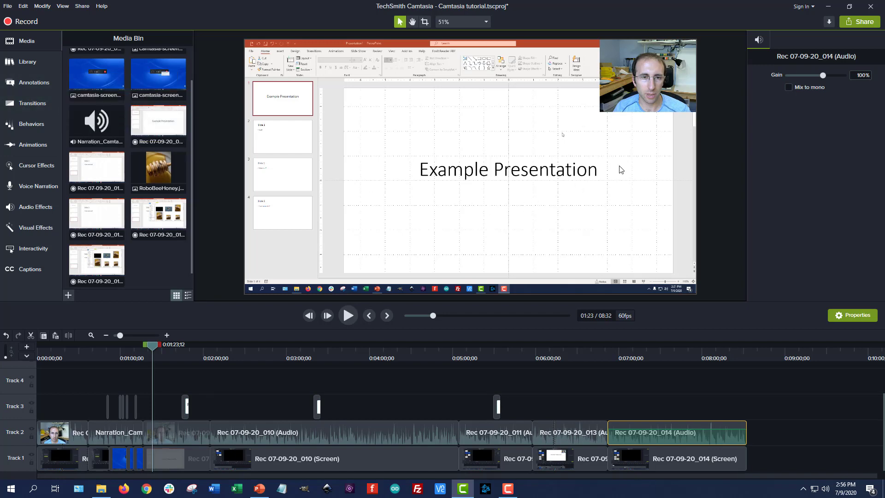
# Step: Start exporting the project to a local file using Custom production settings
pyautogui.click(857, 24)
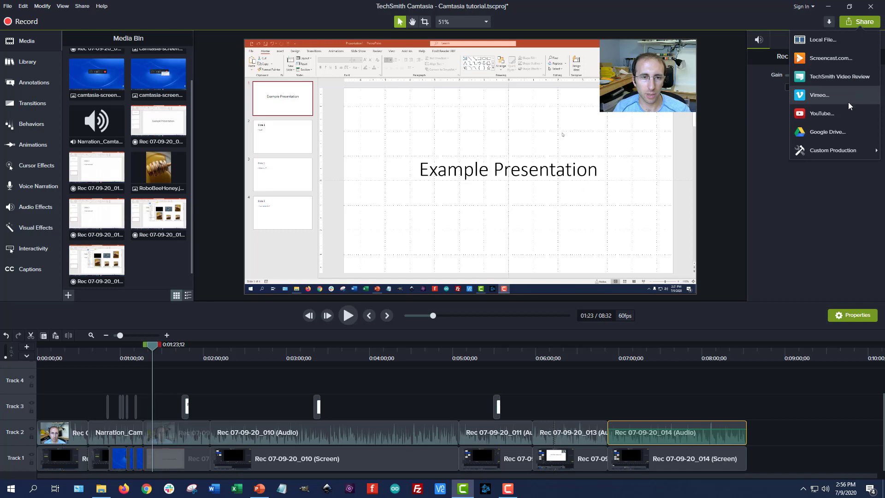
pyautogui.moveTo(836, 158)
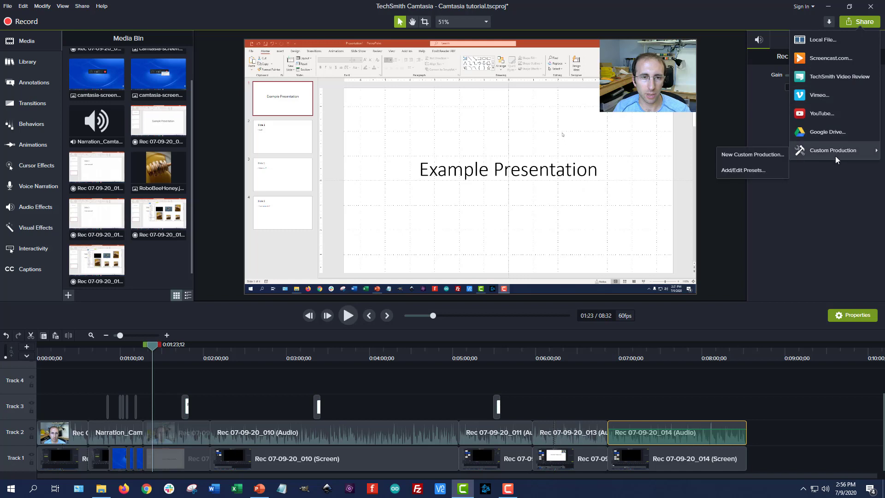
pyautogui.click(816, 42)
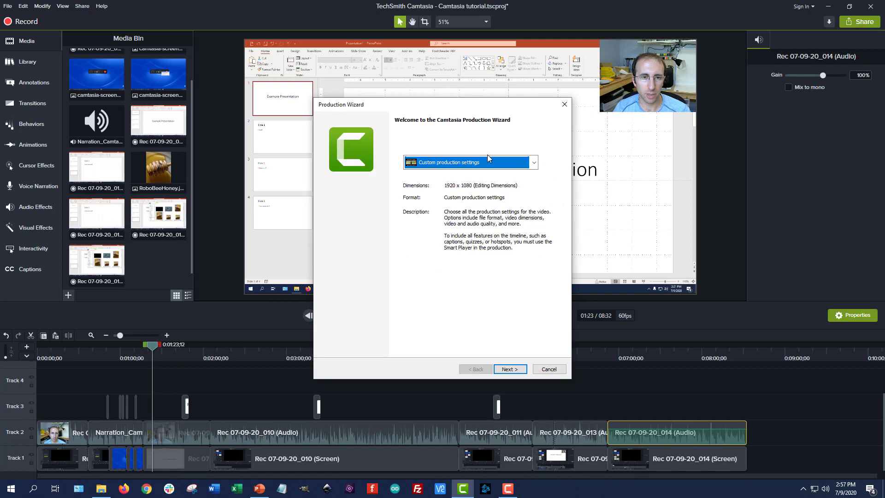
pyautogui.click(534, 164)
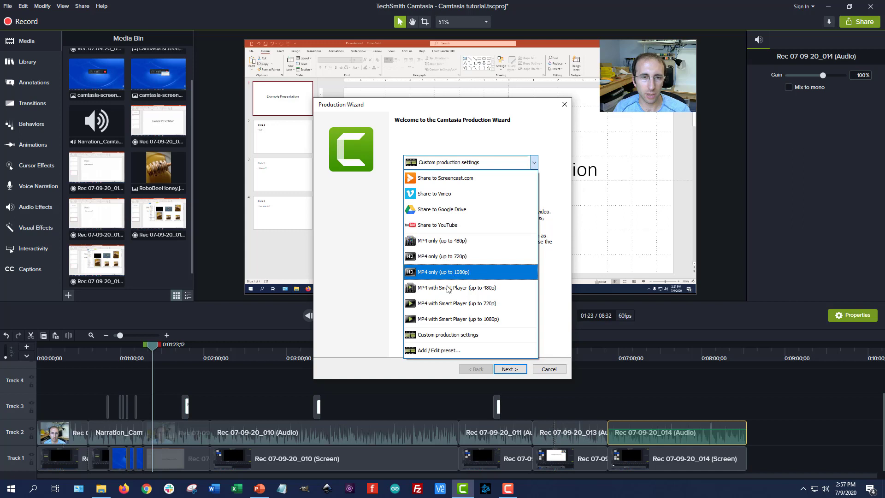
pyautogui.click(463, 339)
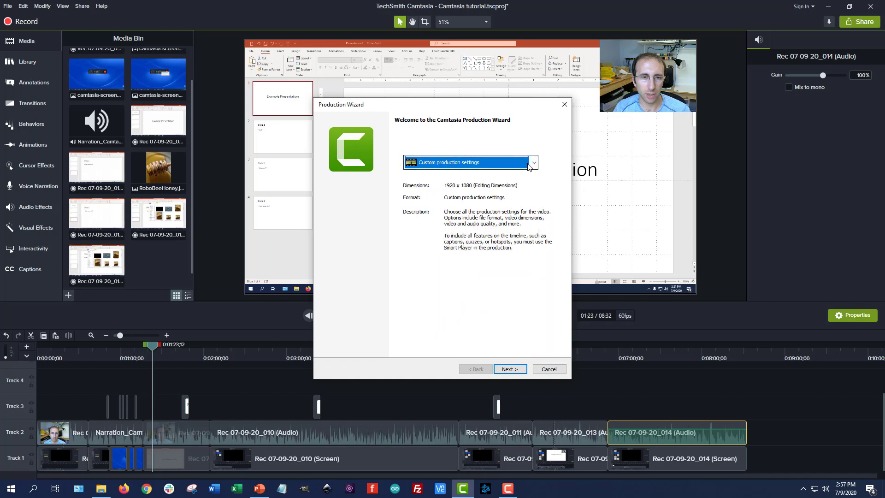
# Step: Choose MP4 - Smart Player (HTML5) as the production format and continue to the Smart Player options
pyautogui.click(511, 370)
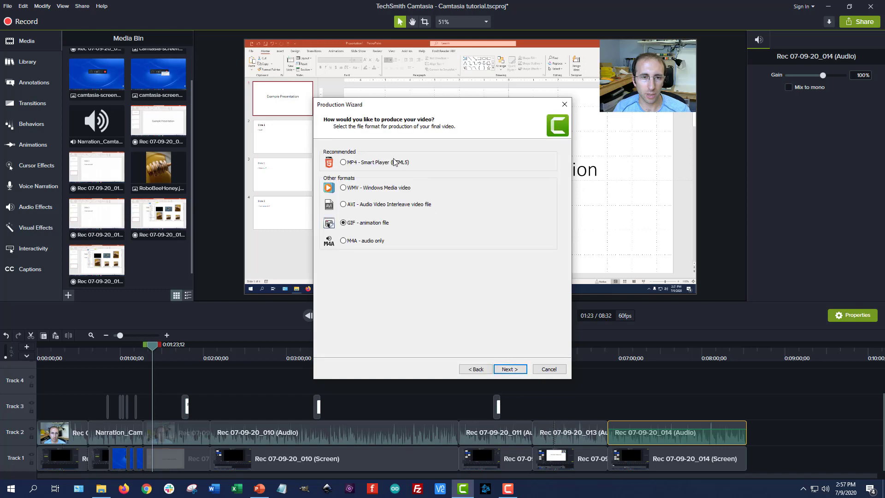
pyautogui.click(343, 163)
pyautogui.click(509, 369)
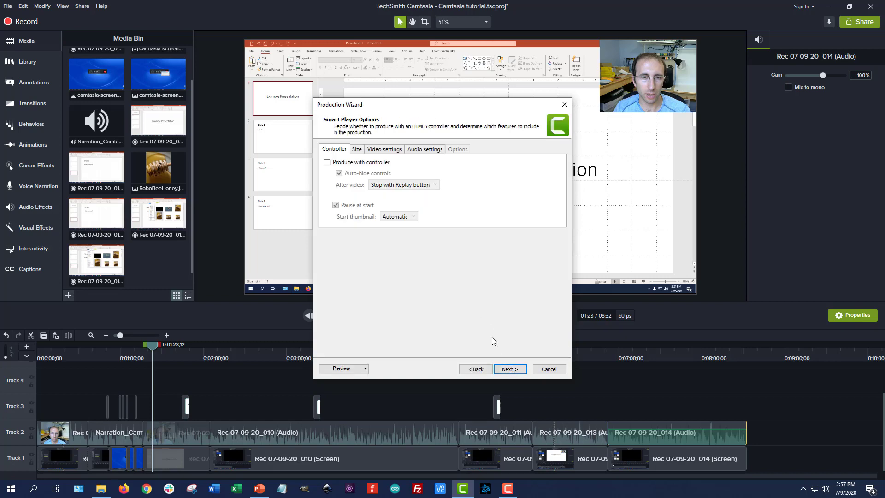
# Step: Review the size, video and audio settings, and proceed without a watermark to the output name and folder settings
pyautogui.click(356, 150)
pyautogui.click(394, 149)
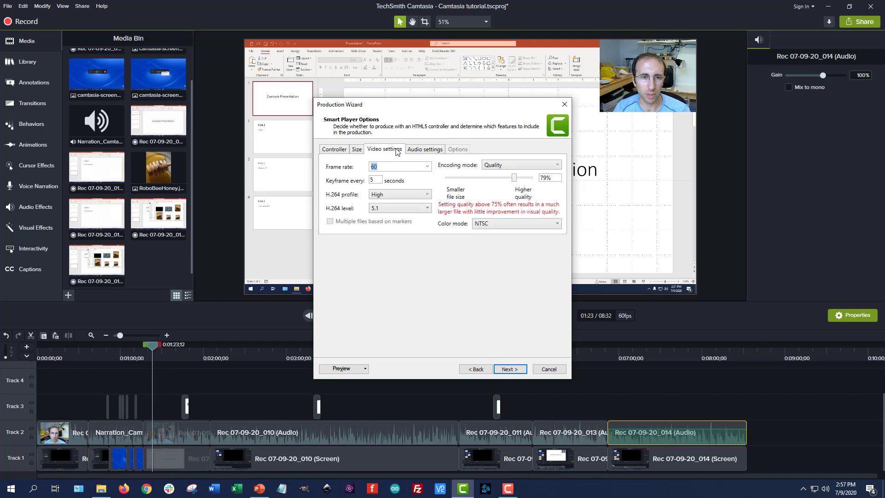
pyautogui.click(437, 154)
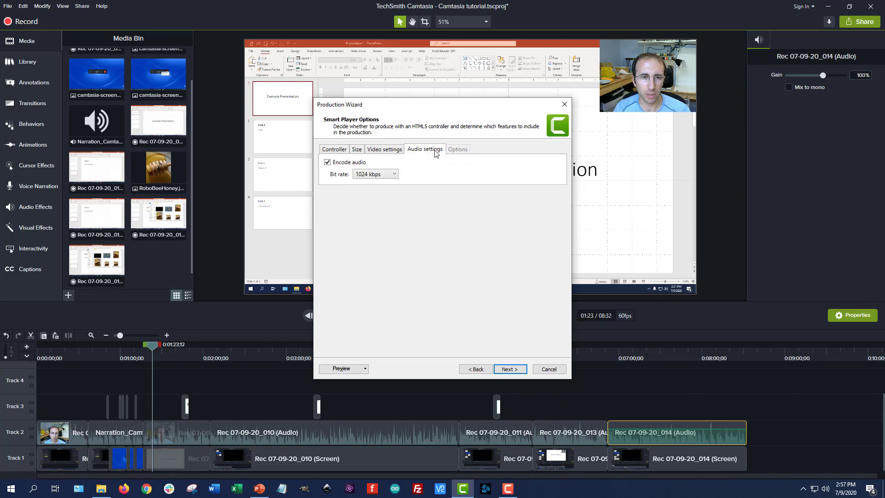
pyautogui.click(510, 369)
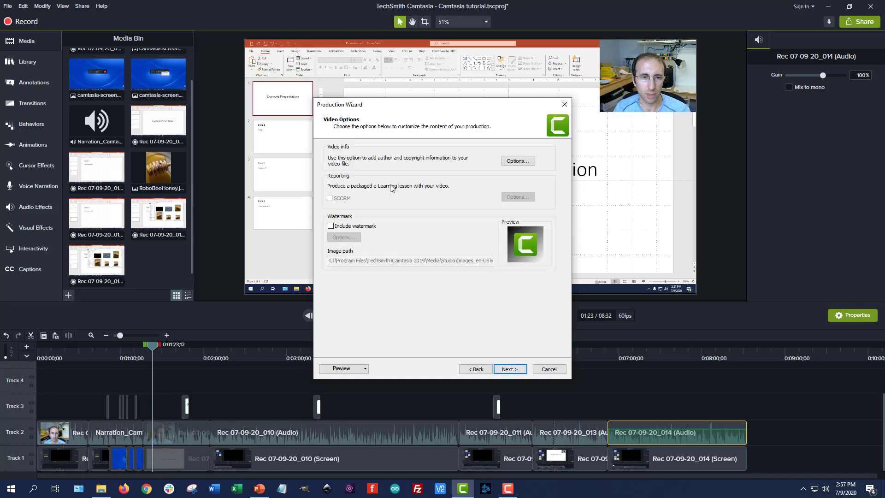
pyautogui.click(510, 369)
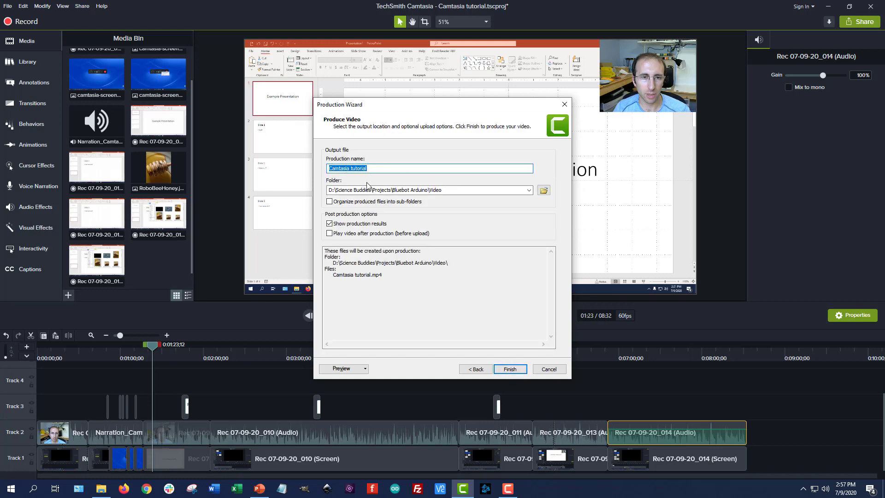